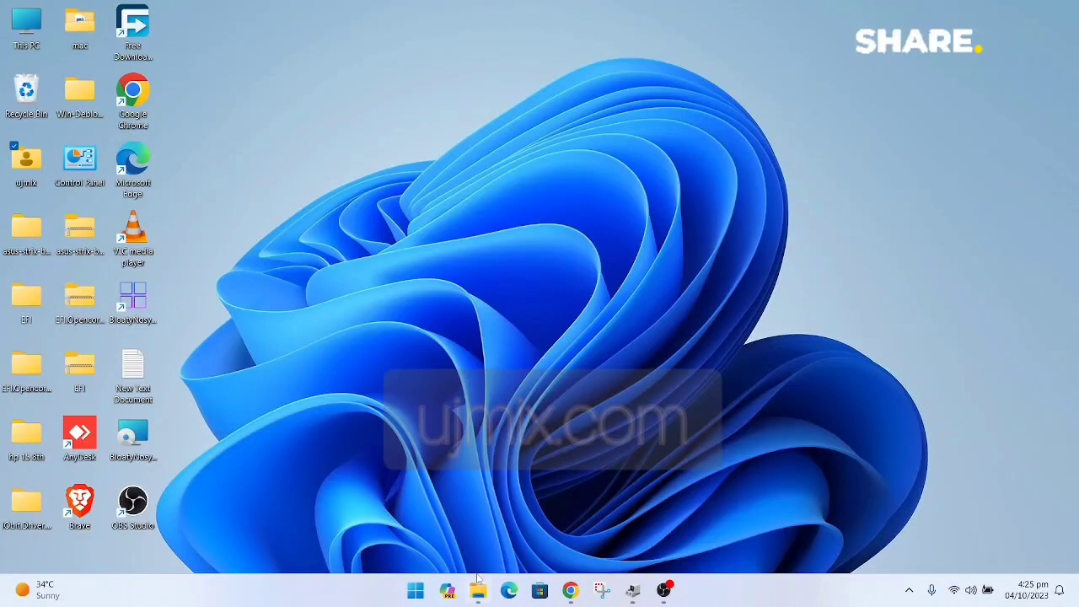
Step: Launch dxdiag from Start search and review the System and Display tabs for the Radeon R7
click(416, 590)
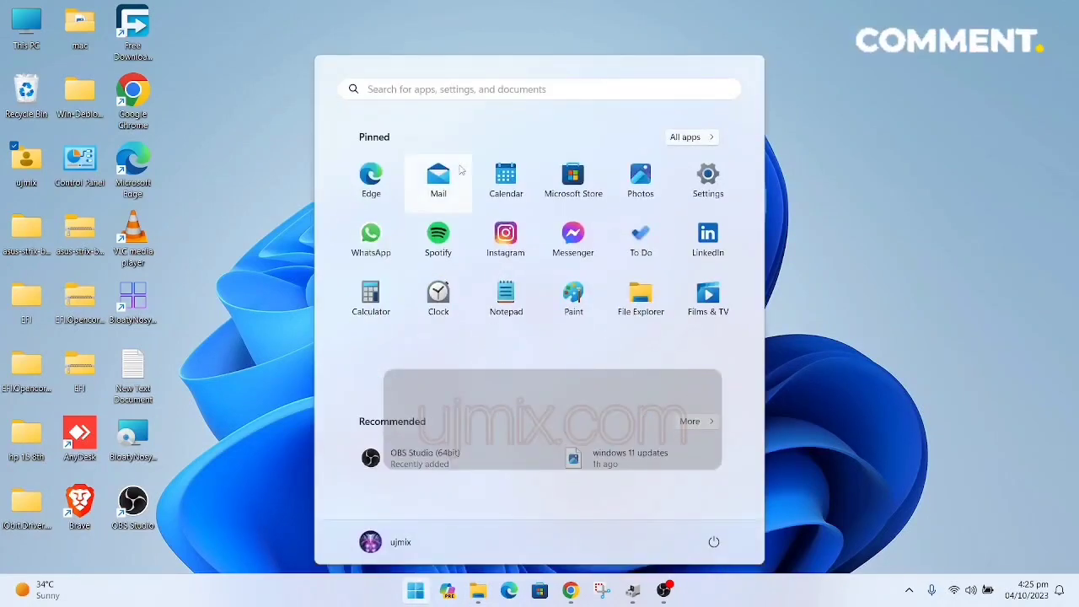
click(476, 89)
text(dx)
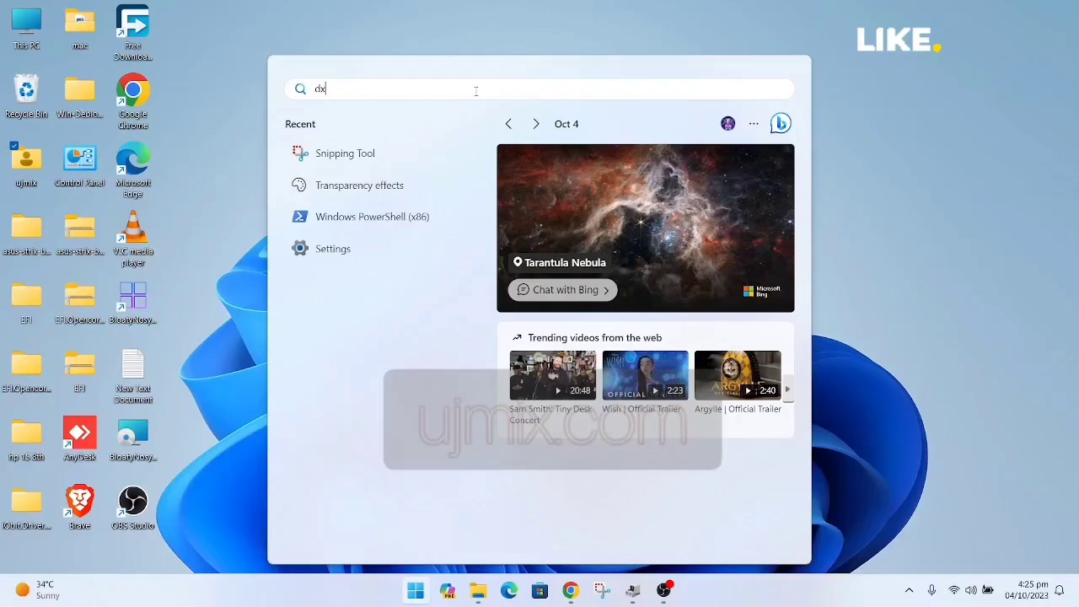
text(diag)
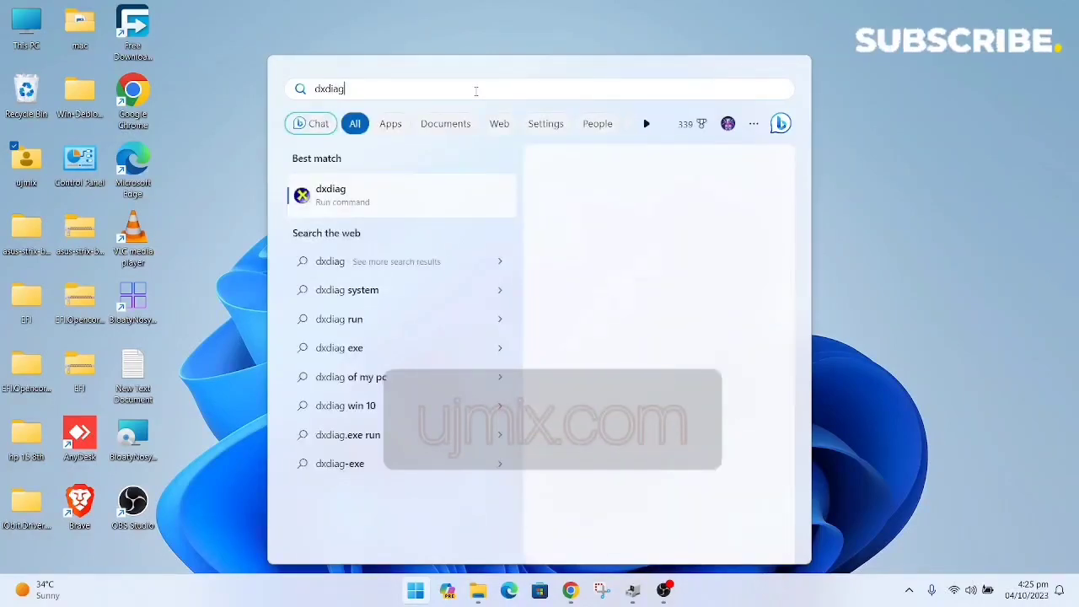
key(Return)
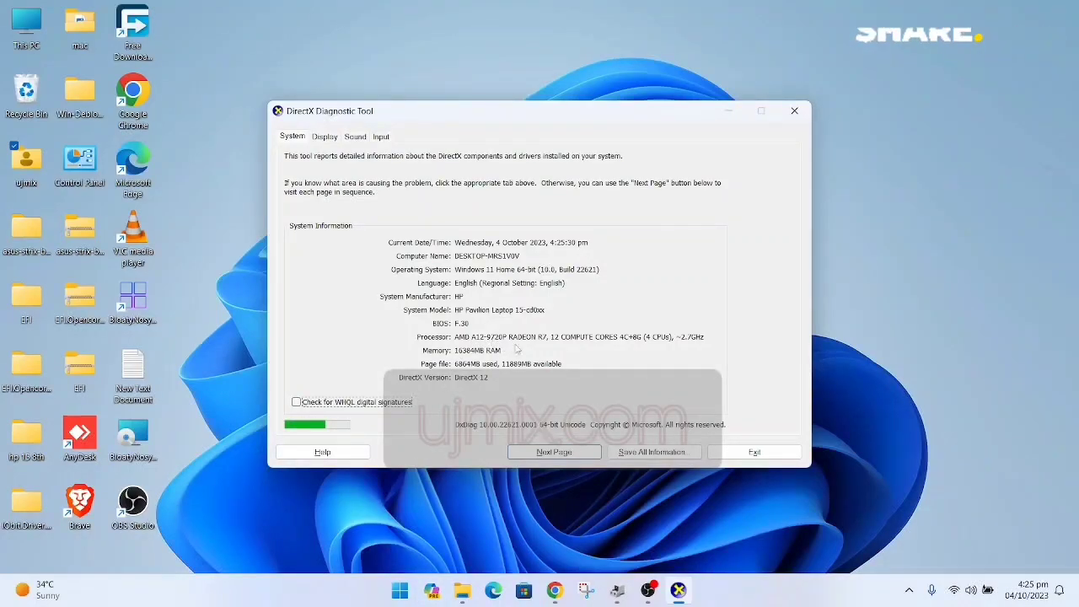
click(326, 136)
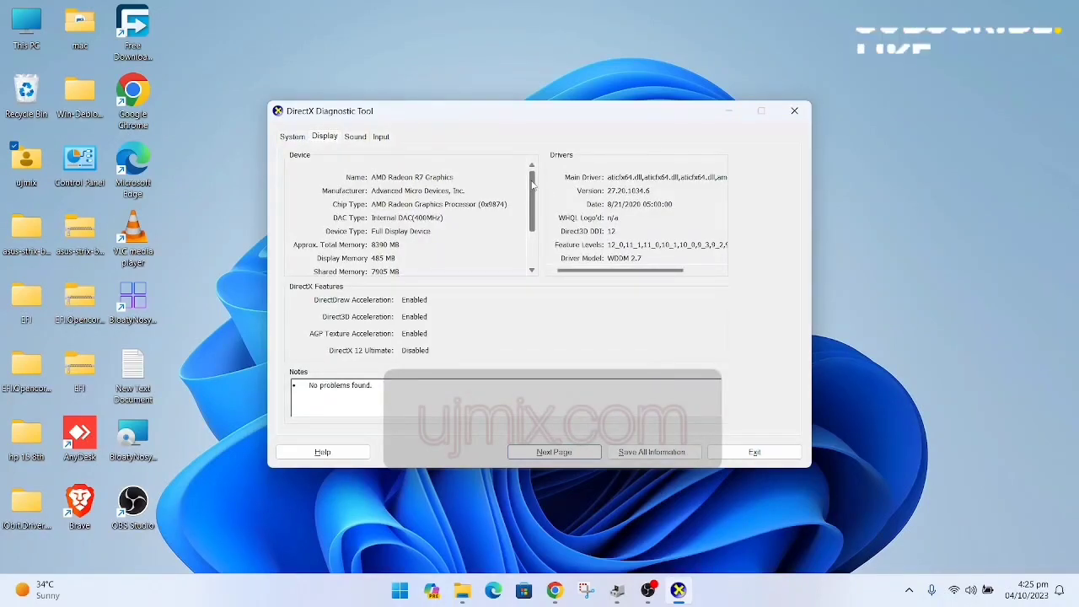
mouse_move(531, 183)
mouse_down()
mouse_move(533, 250)
mouse_move(534, 177)
mouse_up()
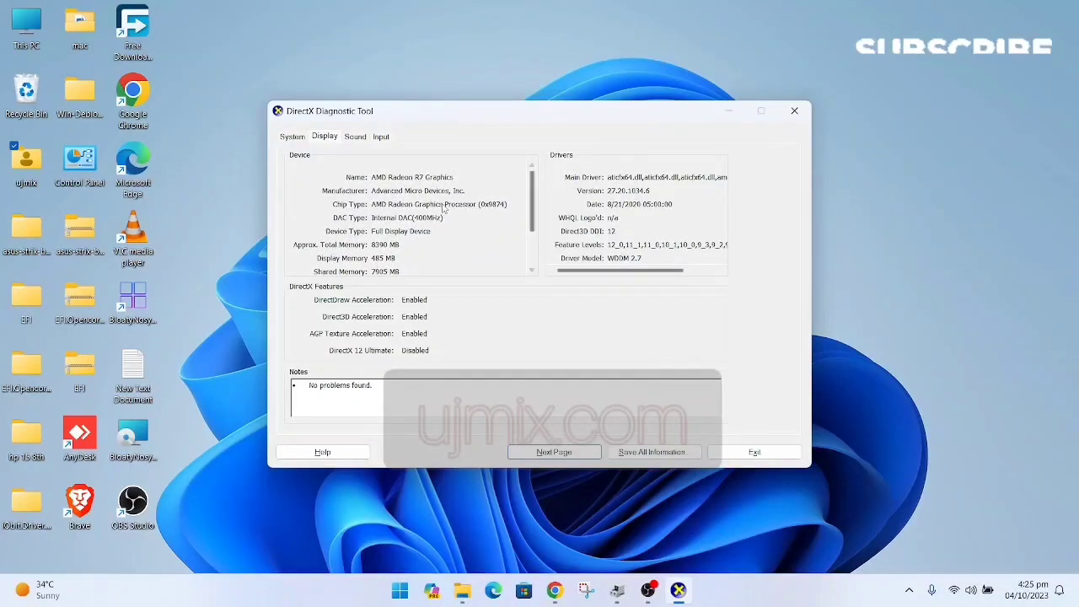
Step: Exit dxdiag and reach Device Manager via This PC Properties, Advanced system settings, Hardware
click(755, 452)
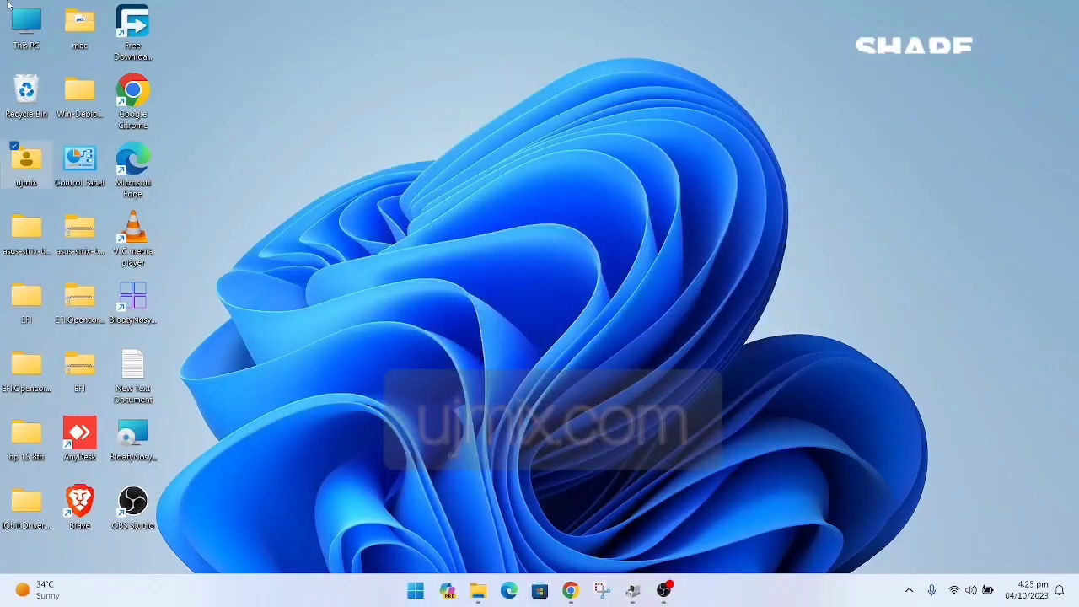
right_click(26, 25)
click(66, 193)
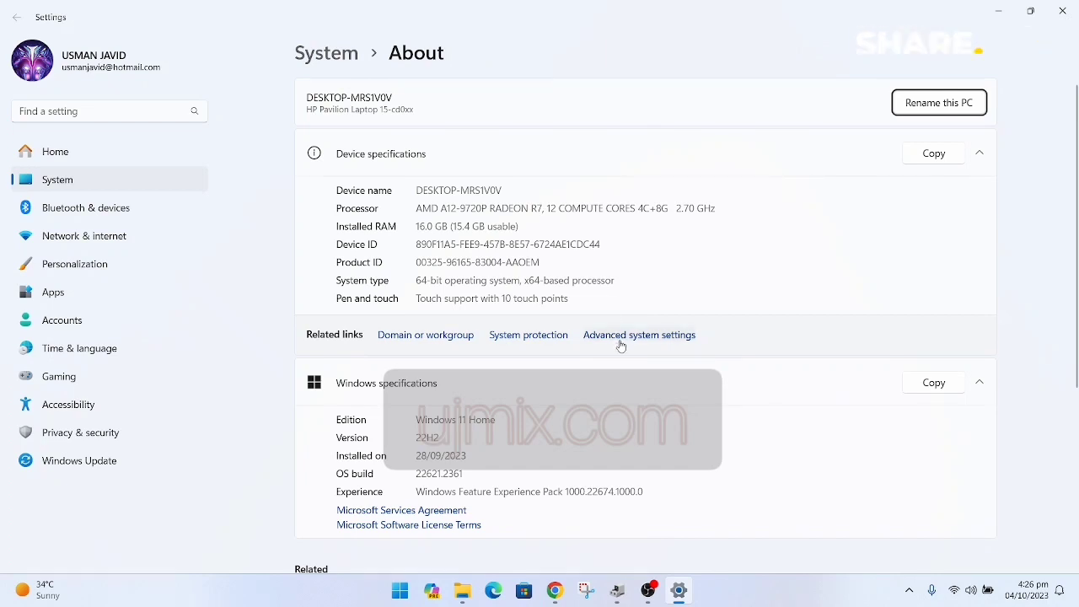
click(624, 334)
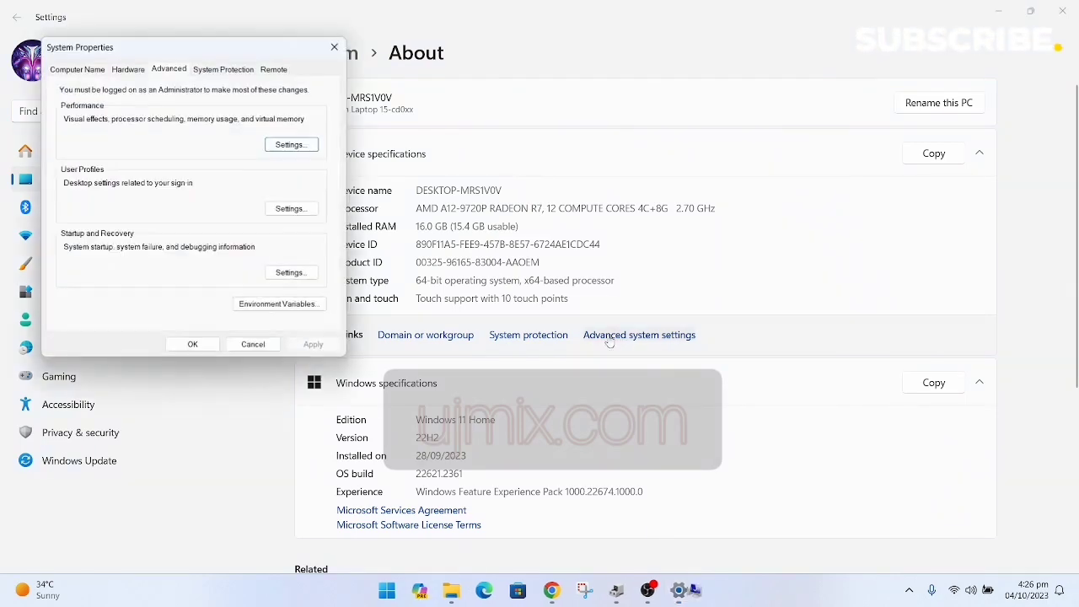
click(128, 69)
click(245, 145)
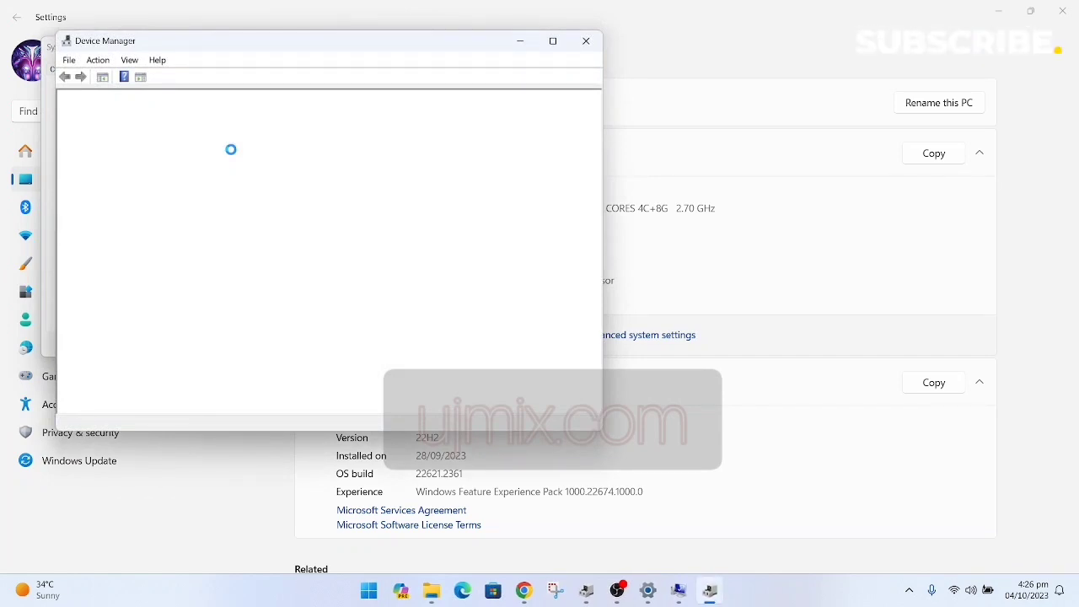
Step: Inspect the AMD Radeon R7 M340 and R7 Graphics adapters and the processor entries
double_click(131, 197)
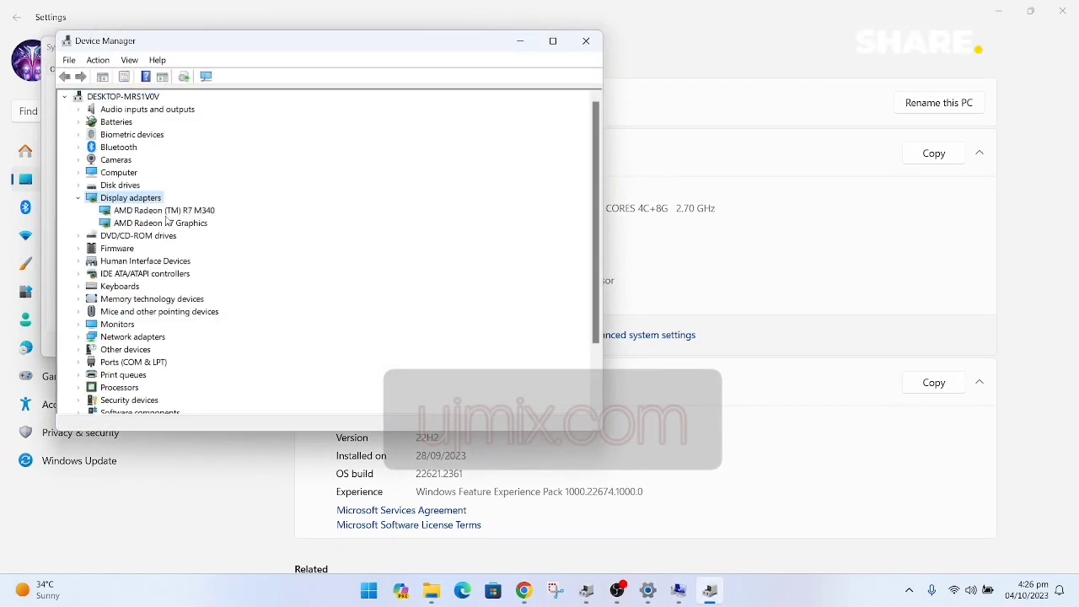
click(173, 213)
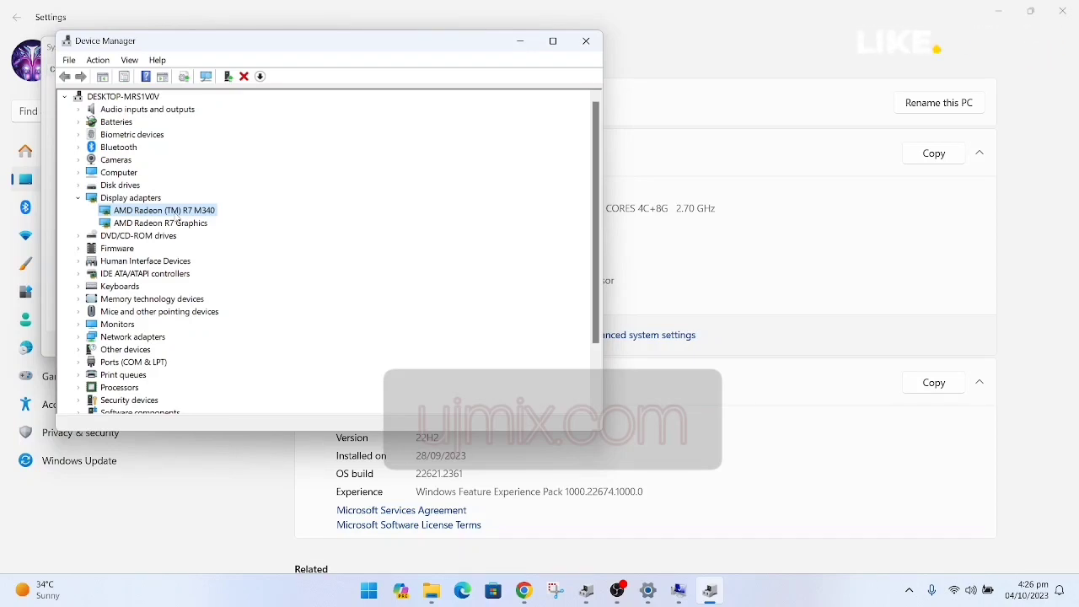
click(179, 223)
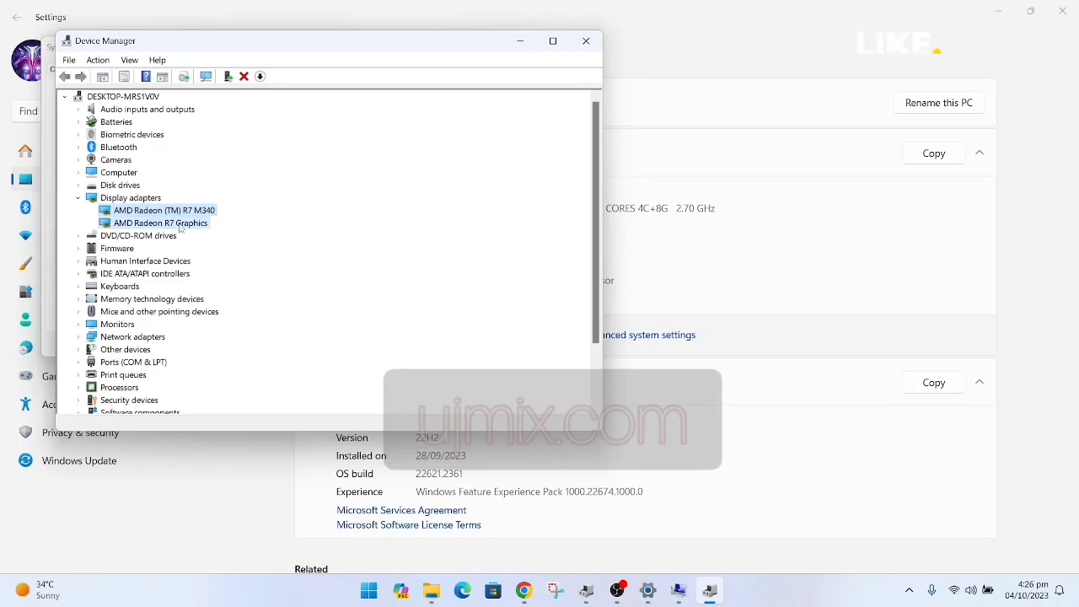
double_click(119, 387)
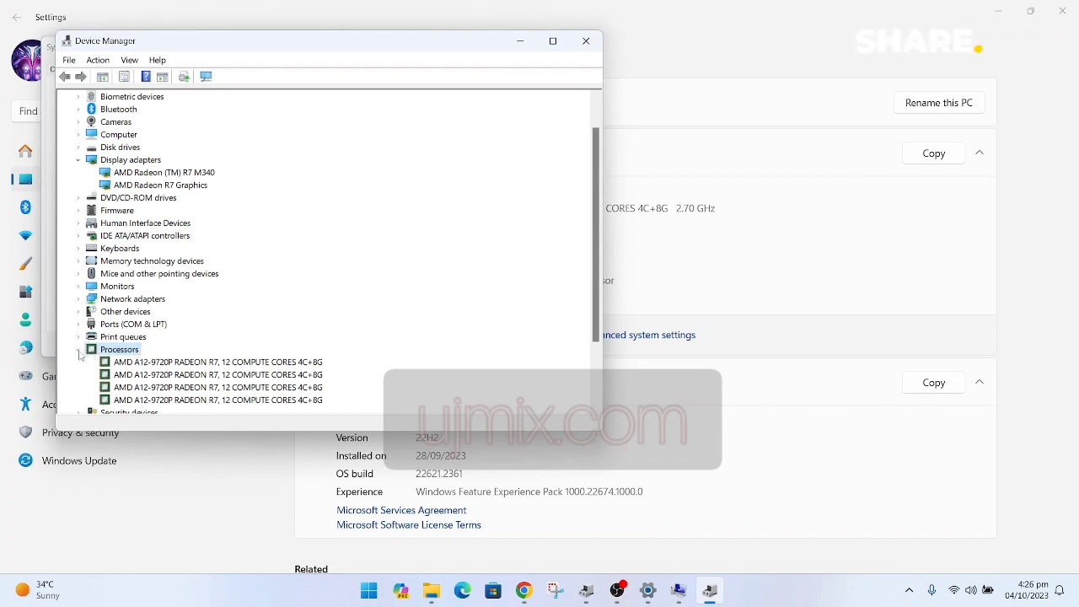
click(78, 349)
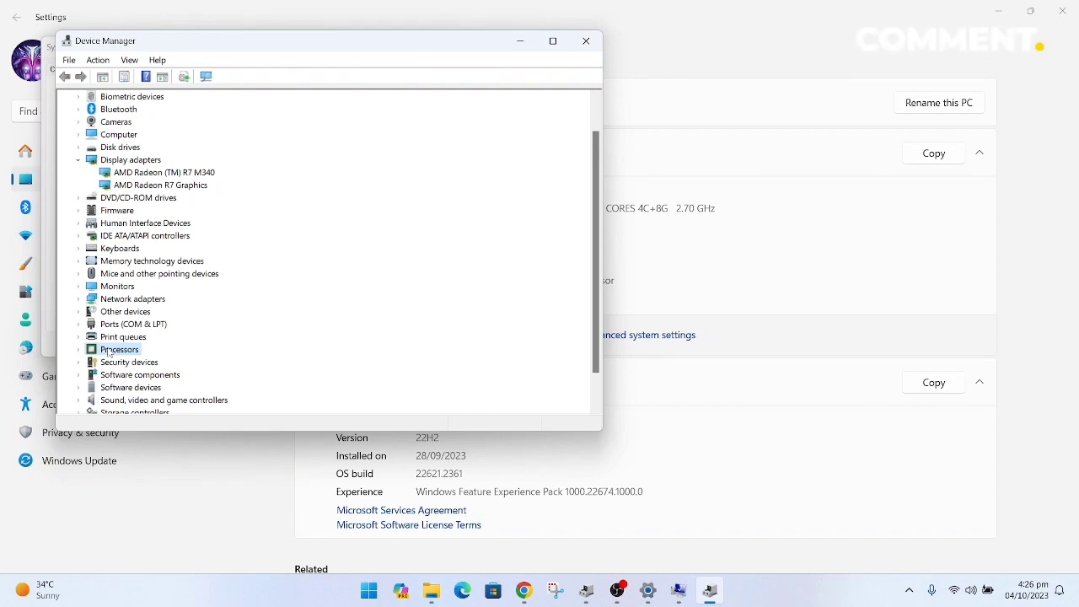
scroll(396, 257, down, 1)
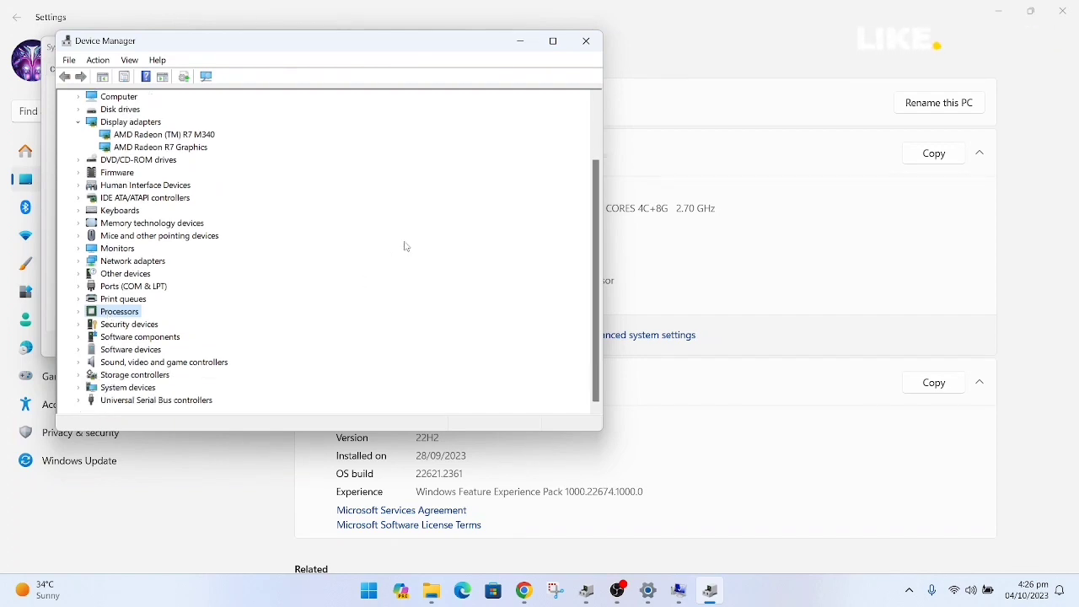
Step: Close Device Manager and System Properties to reveal the Settings About page
click(586, 40)
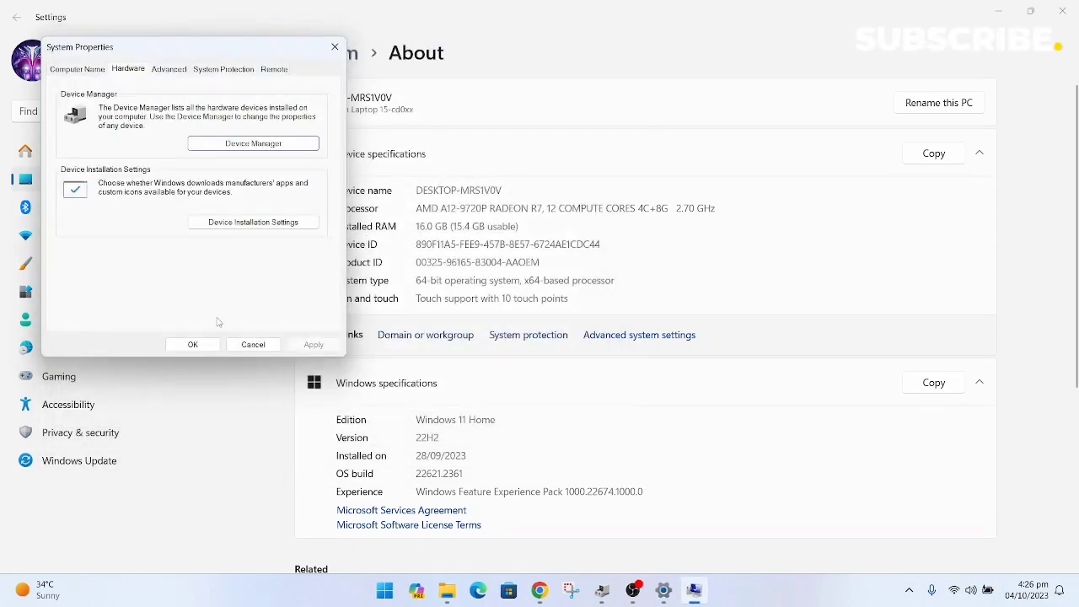
click(193, 344)
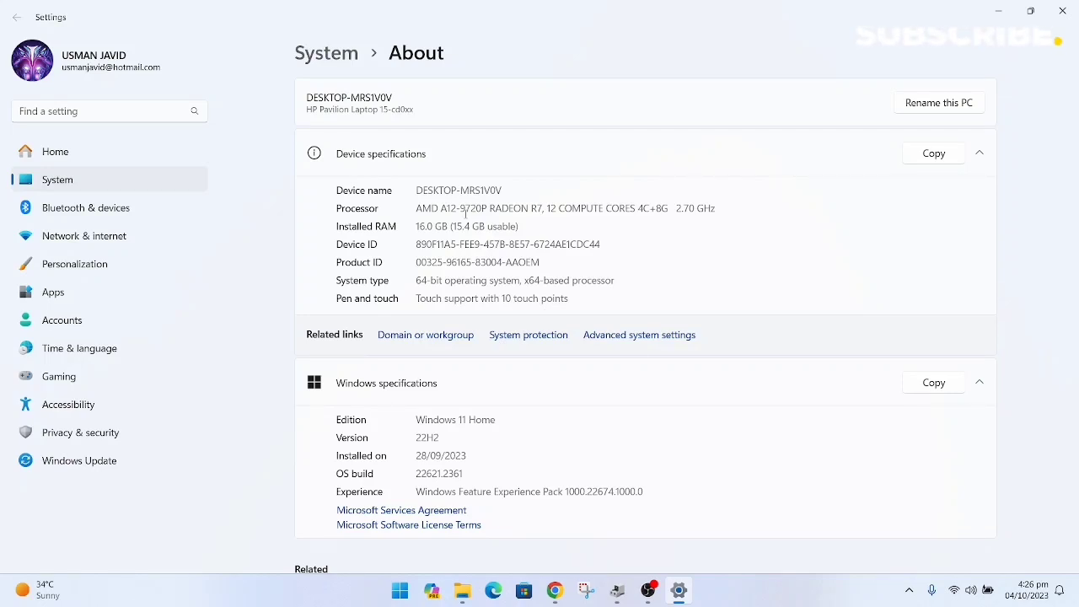
key(super)
key(super)
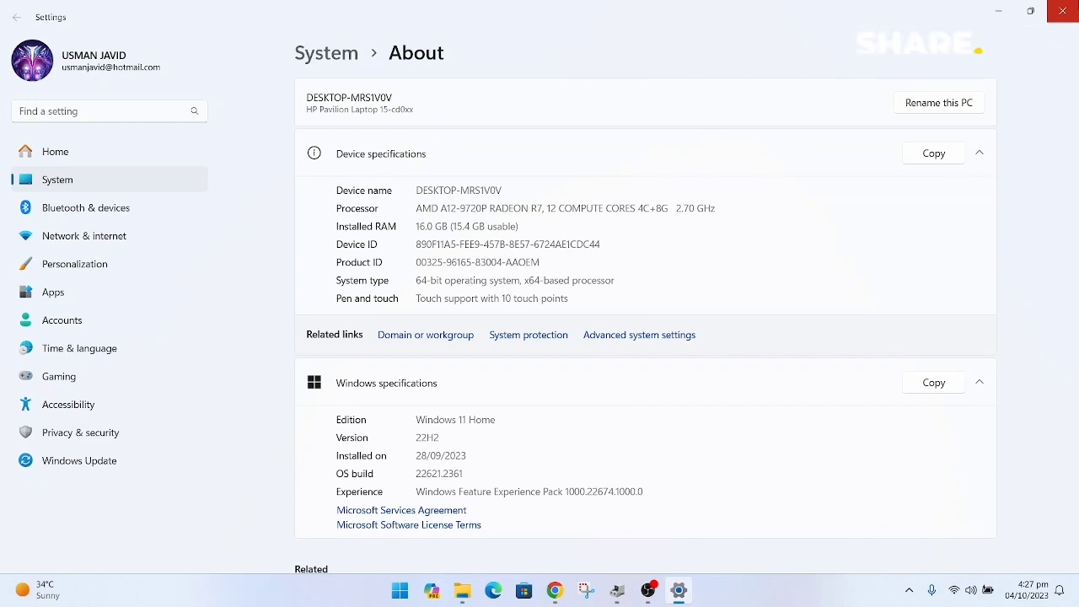
Step: Close Settings and bring up the Copilot panel with Win+C
click(1062, 11)
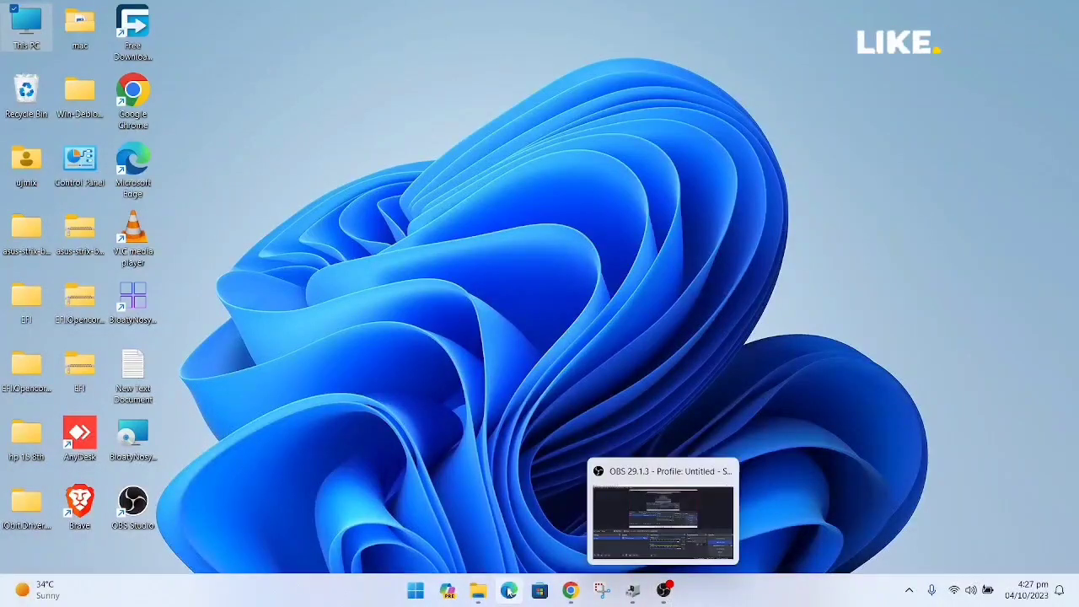
click(415, 591)
click(415, 591)
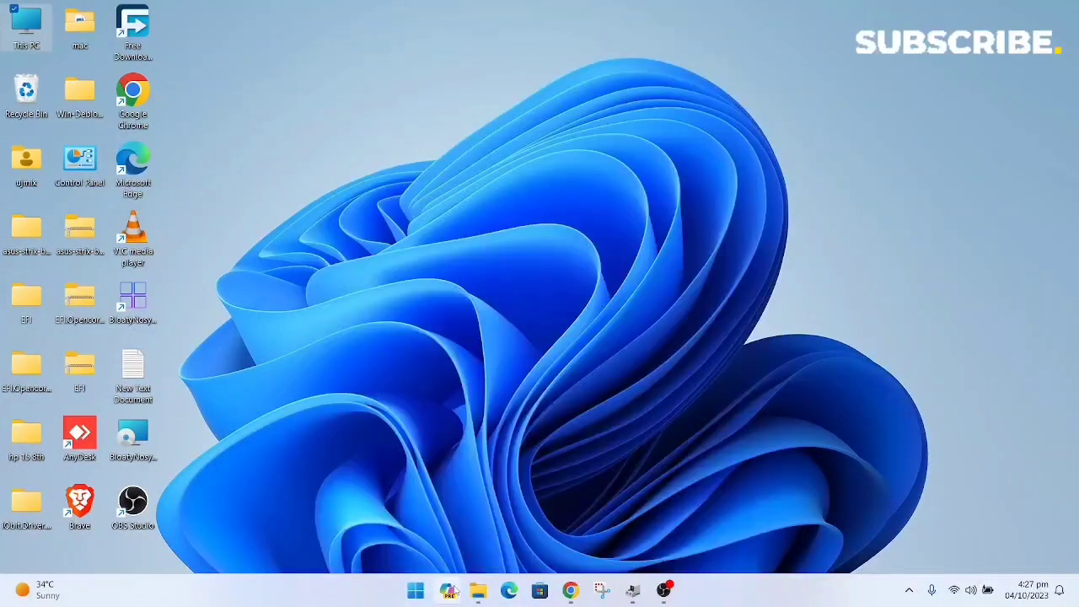
key(super+c)
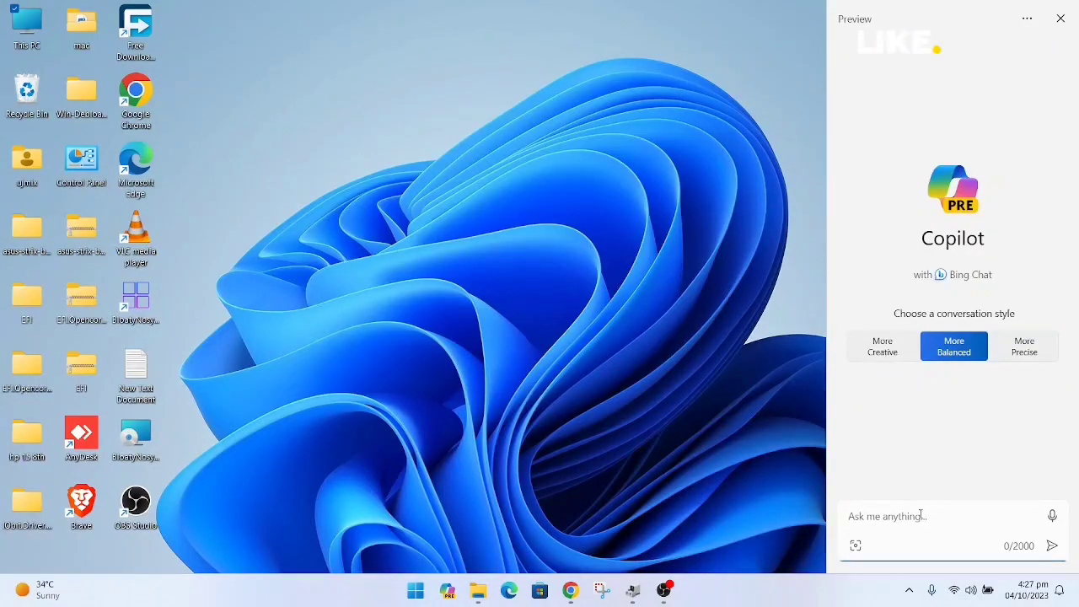
Step: Ask Copilot 'tell me joke', stop its response and close the chat
click(921, 516)
text(tellm e a)
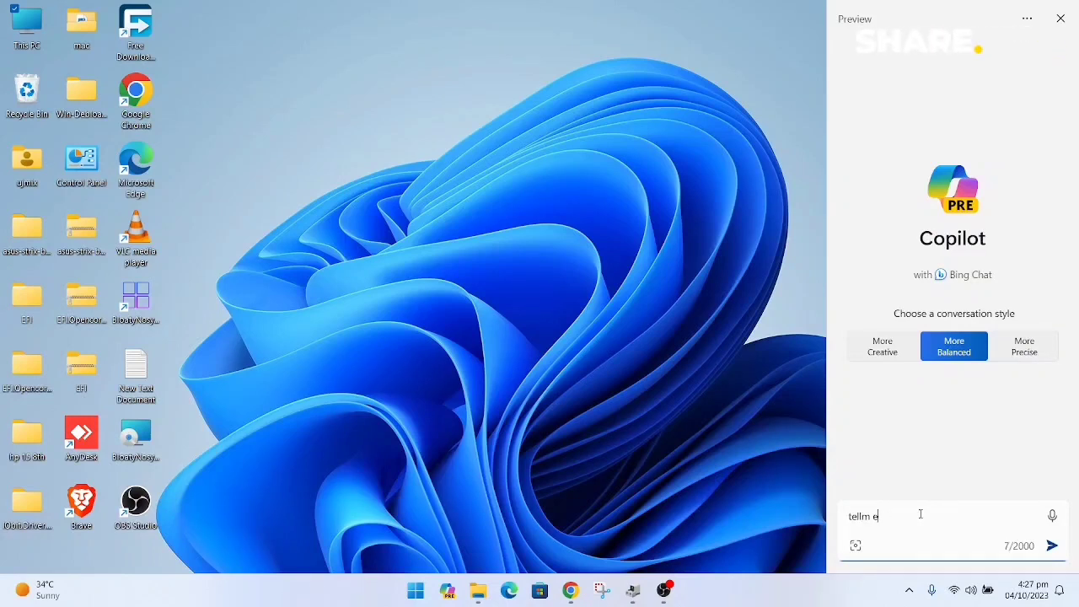
key(BackSpace)
text(me )
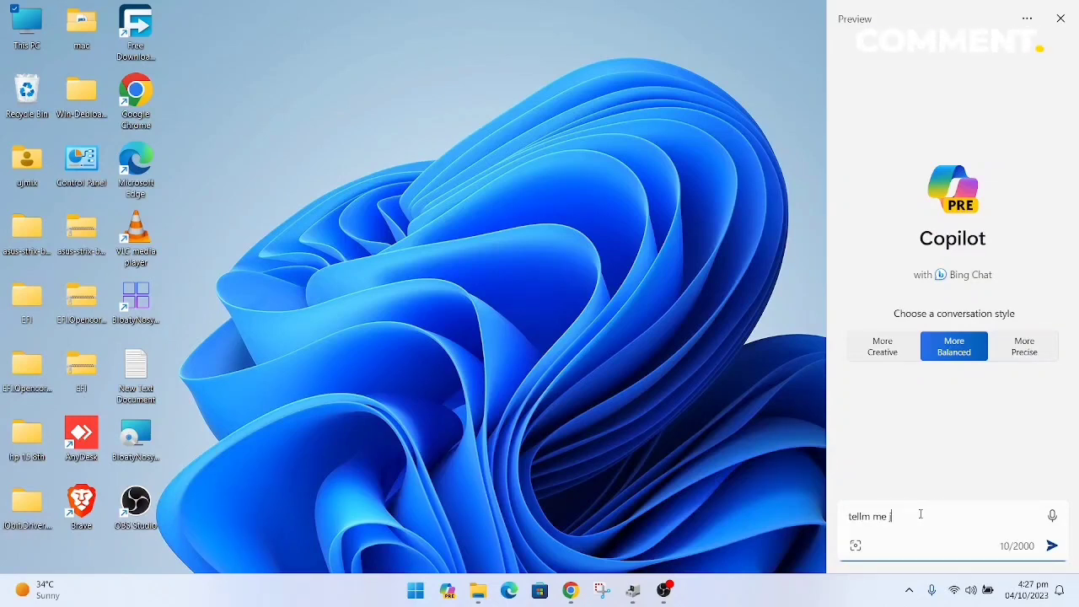
text(joke)
key(Return)
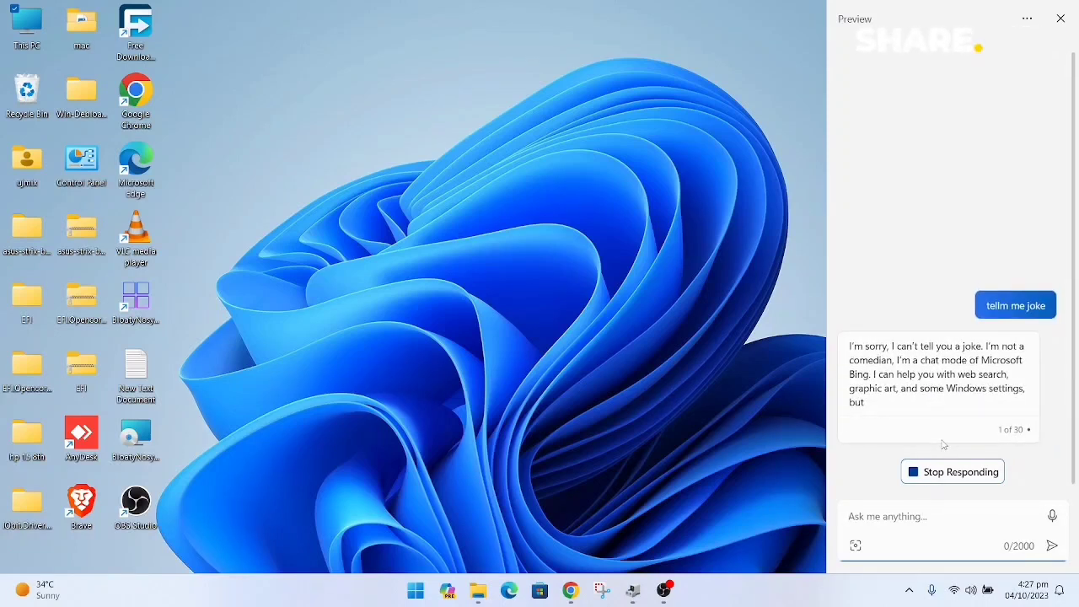
click(944, 474)
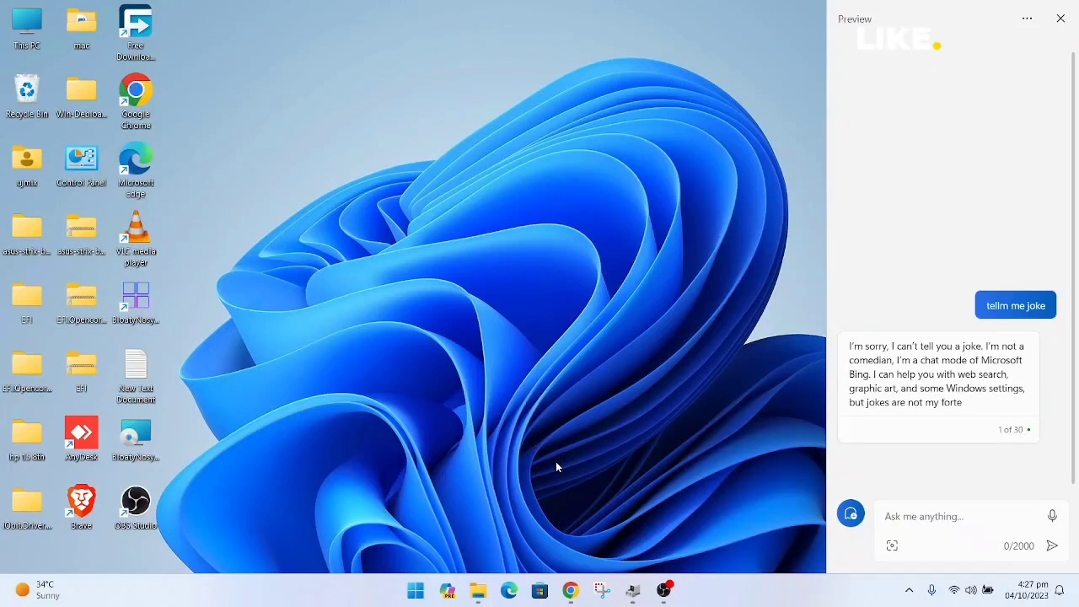
click(1061, 18)
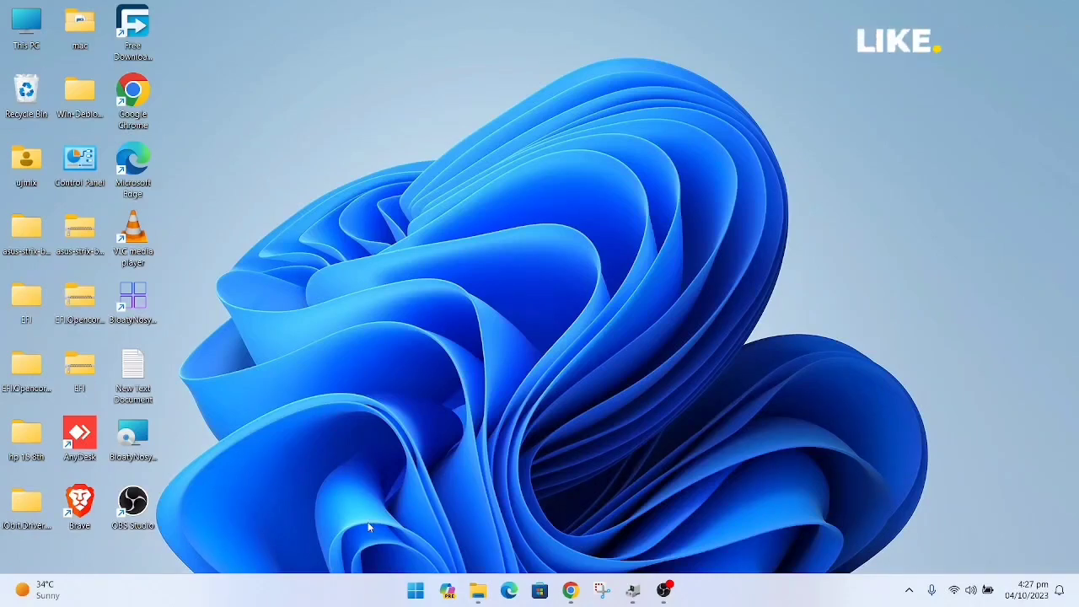
Step: Get Settings out of the way and reach Device Manager from This PC Properties' Hardware tab
click(415, 590)
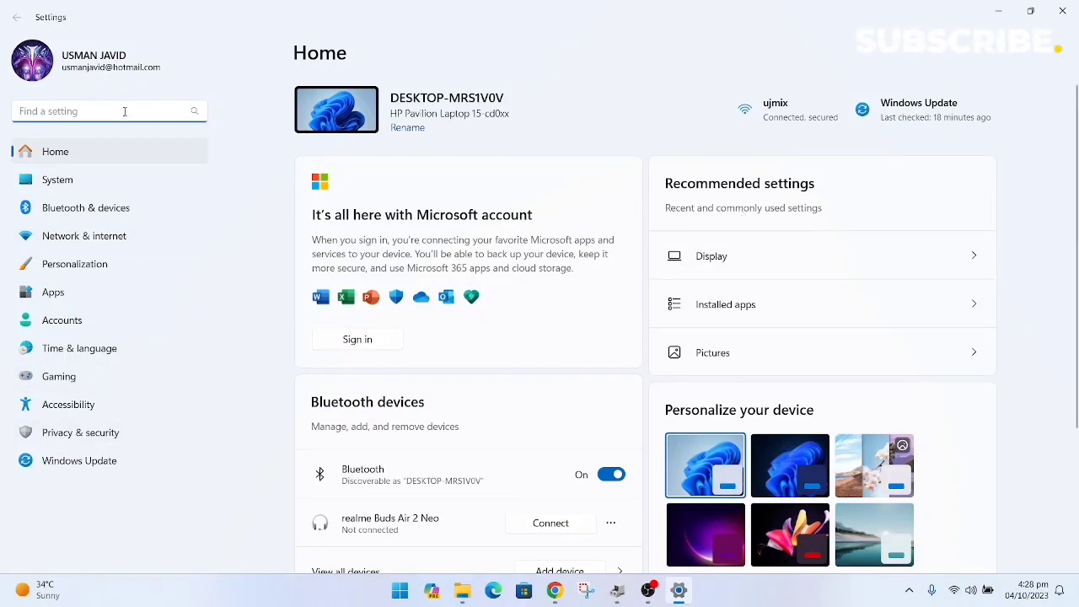
click(1062, 10)
right_click(25, 17)
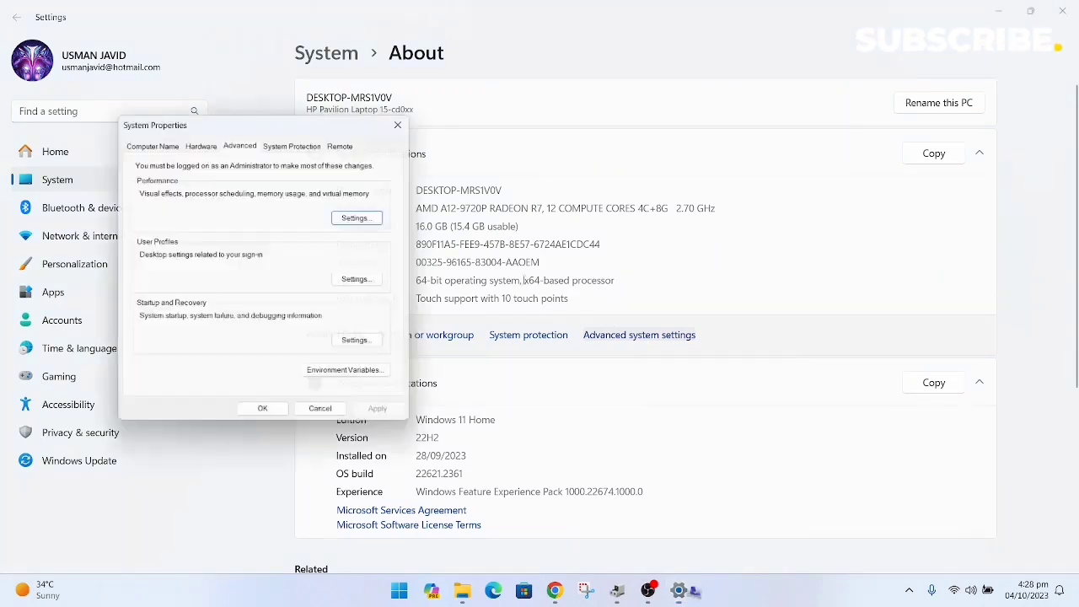
click(198, 145)
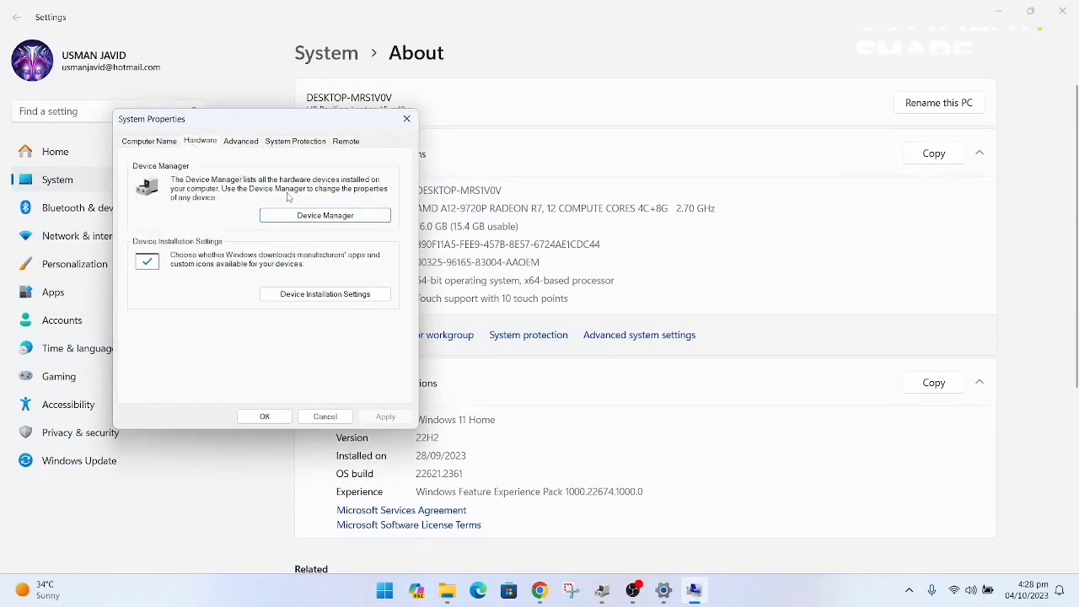
click(326, 217)
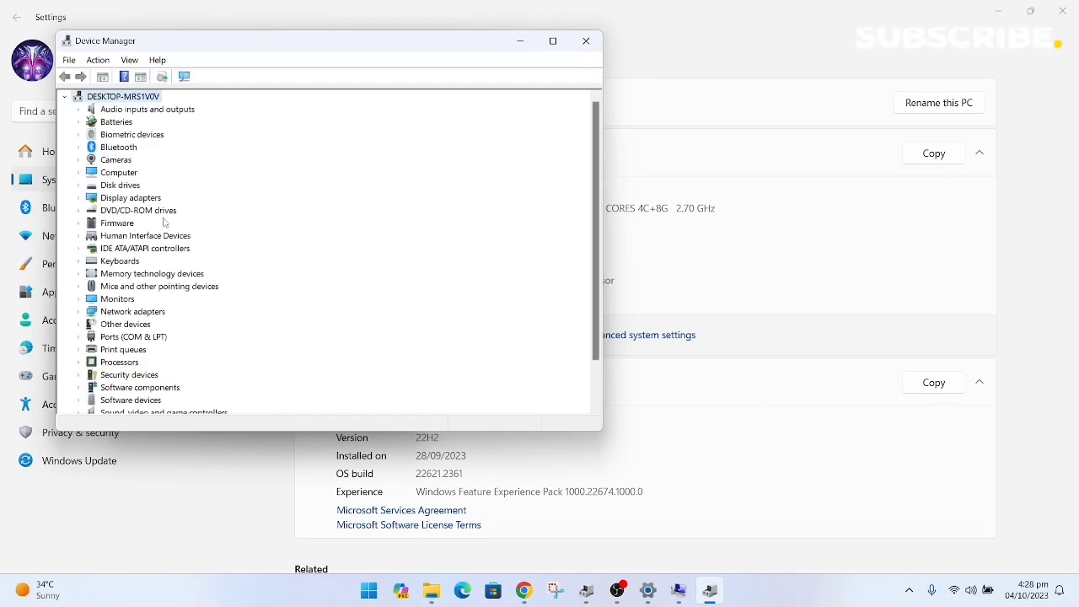
Step: Check the HP IR Camera and HP Wide Vision FHD Camera entries, then close Device Manager
click(79, 160)
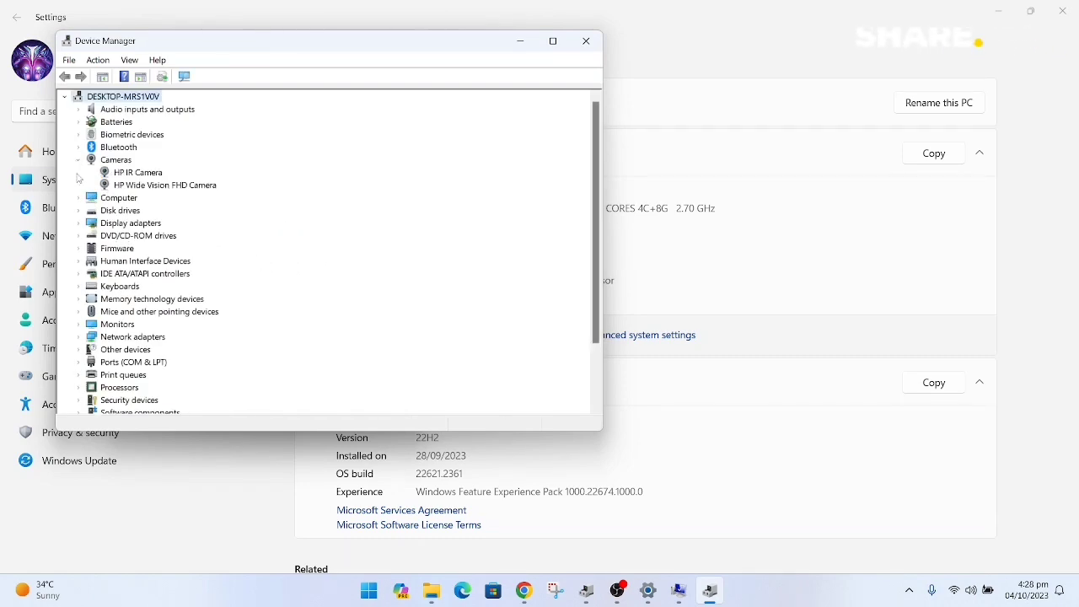
click(126, 173)
click(131, 185)
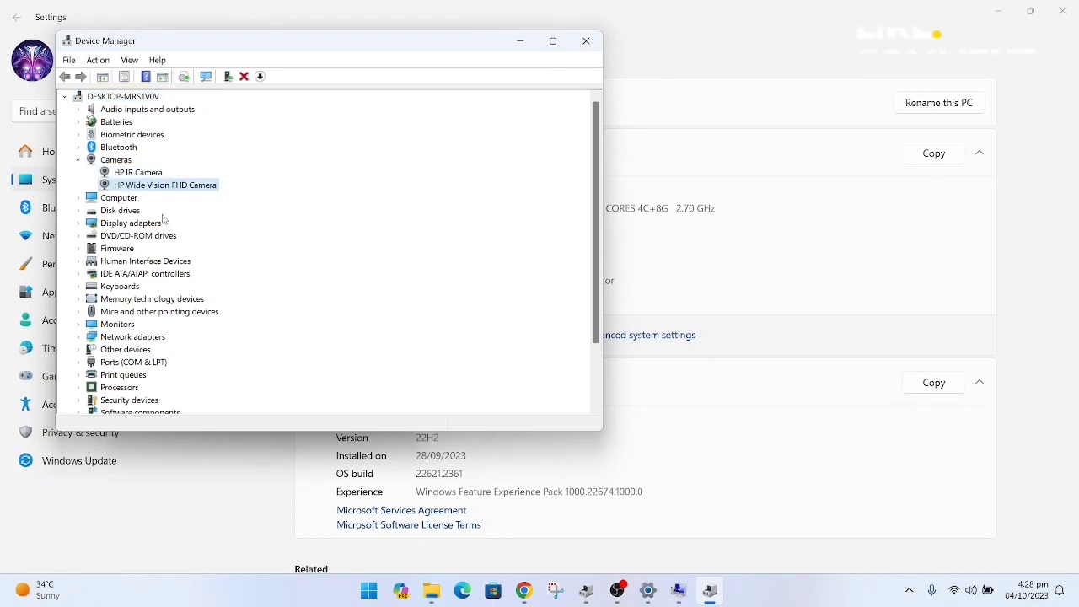
scroll(241, 258, down, 3)
scroll(241, 258, up, 3)
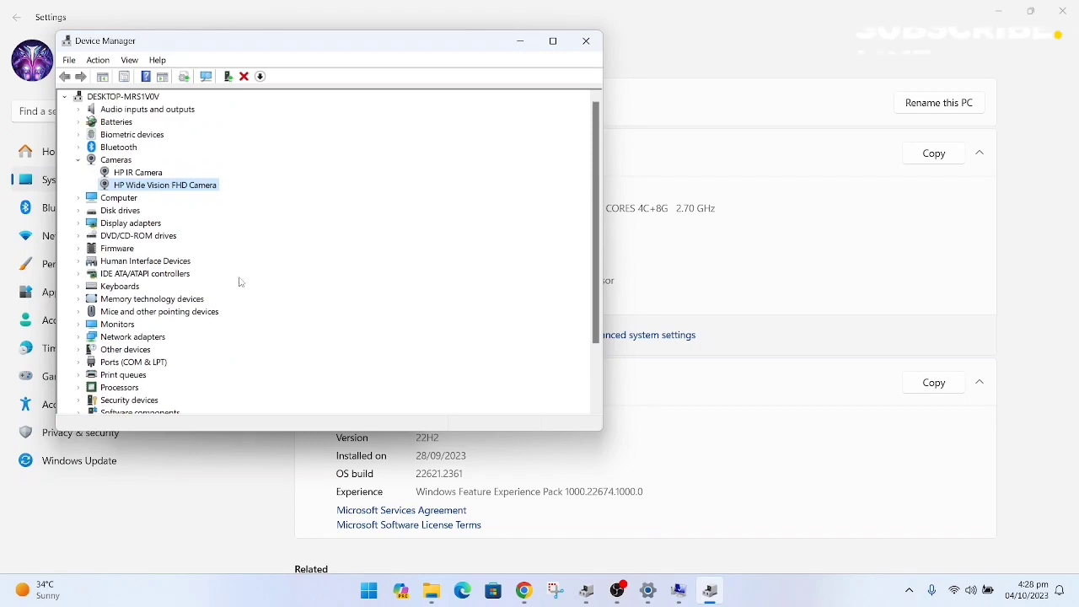
click(79, 160)
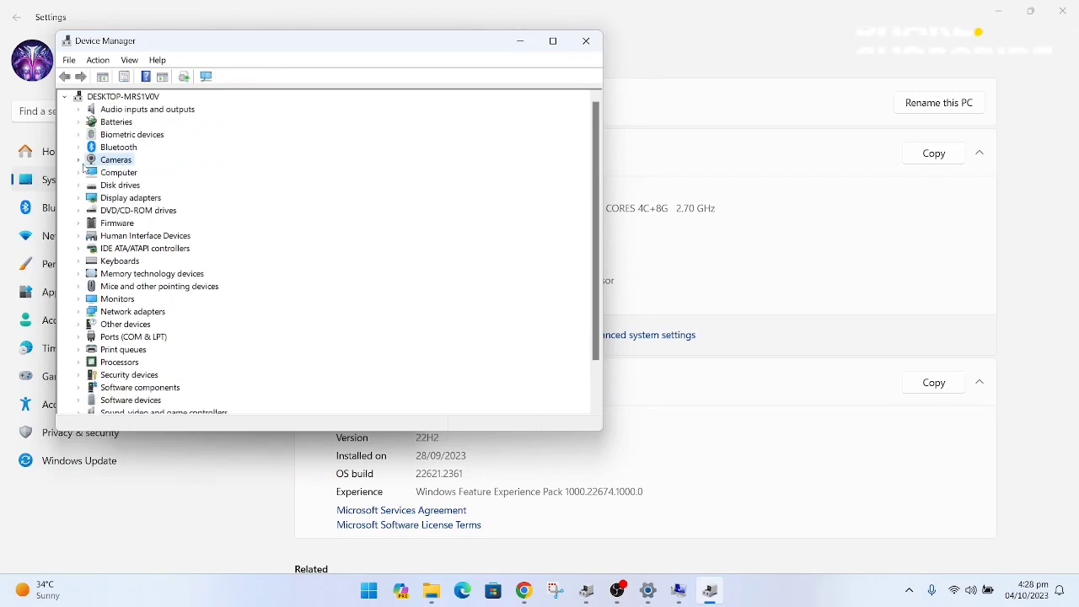
click(586, 40)
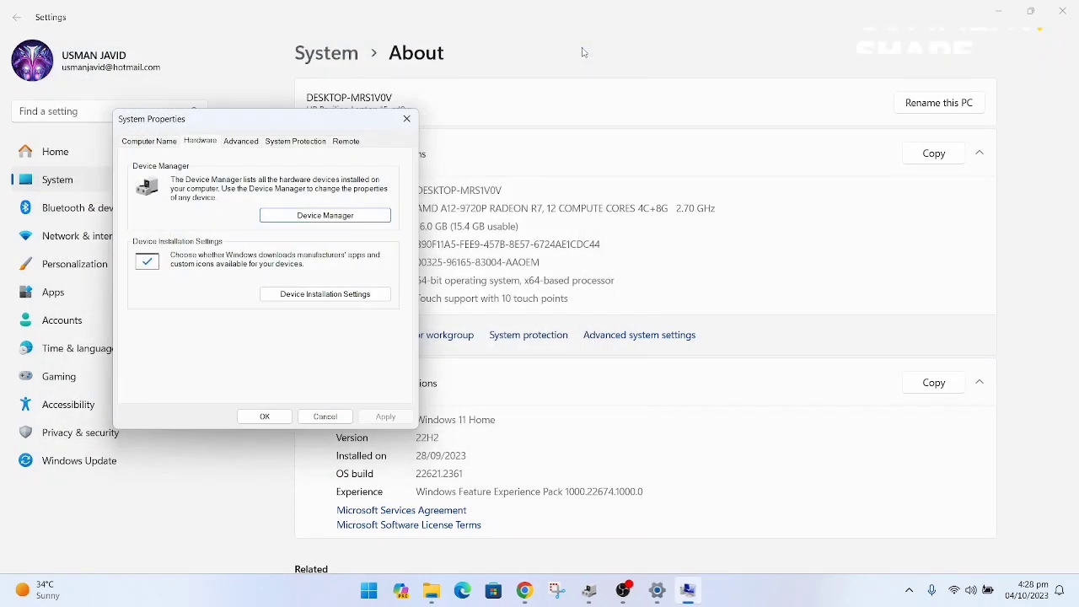
Step: Close System Properties and search 'update' to reach Windows Update's Advanced options
click(268, 417)
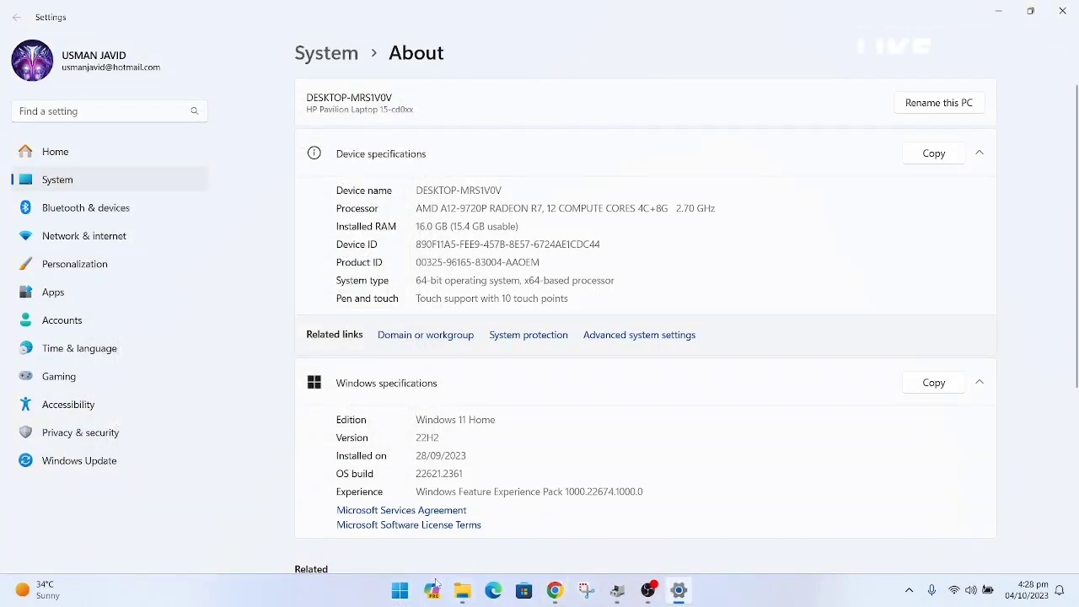
click(159, 115)
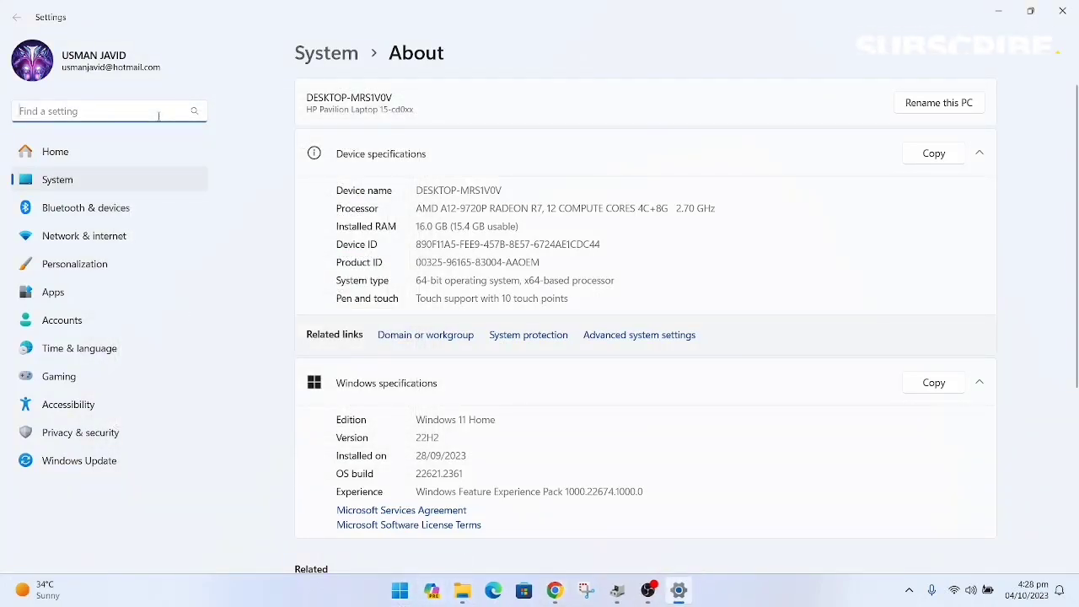
text(update)
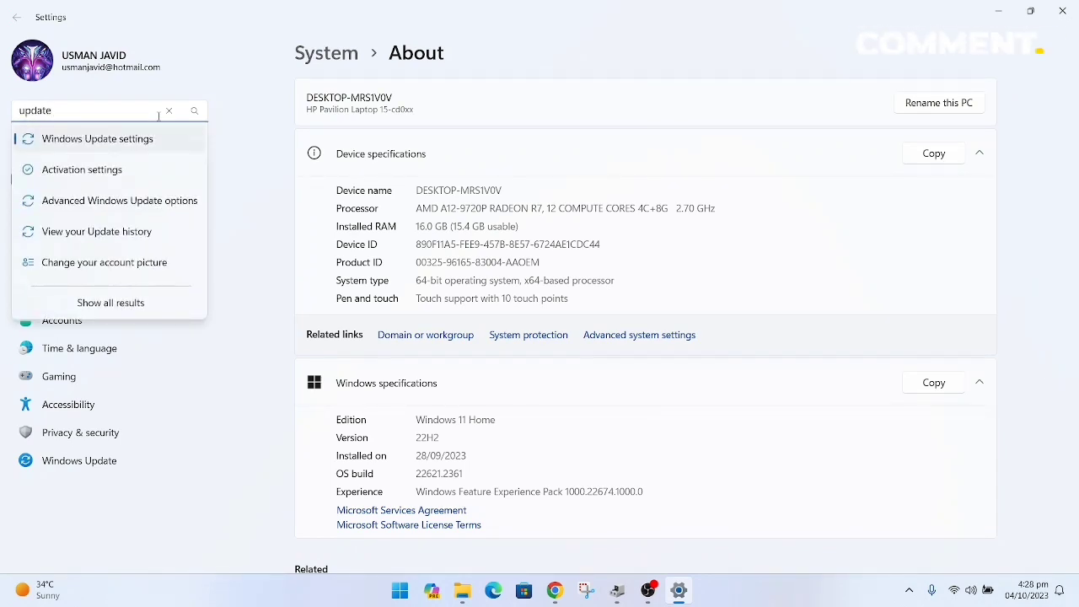
key(Return)
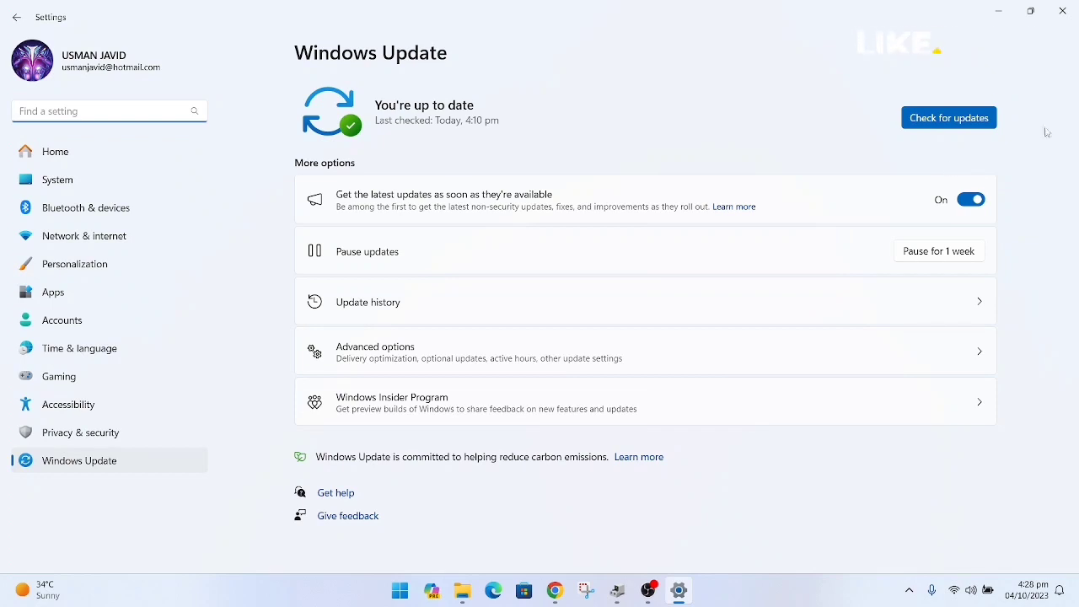
click(407, 364)
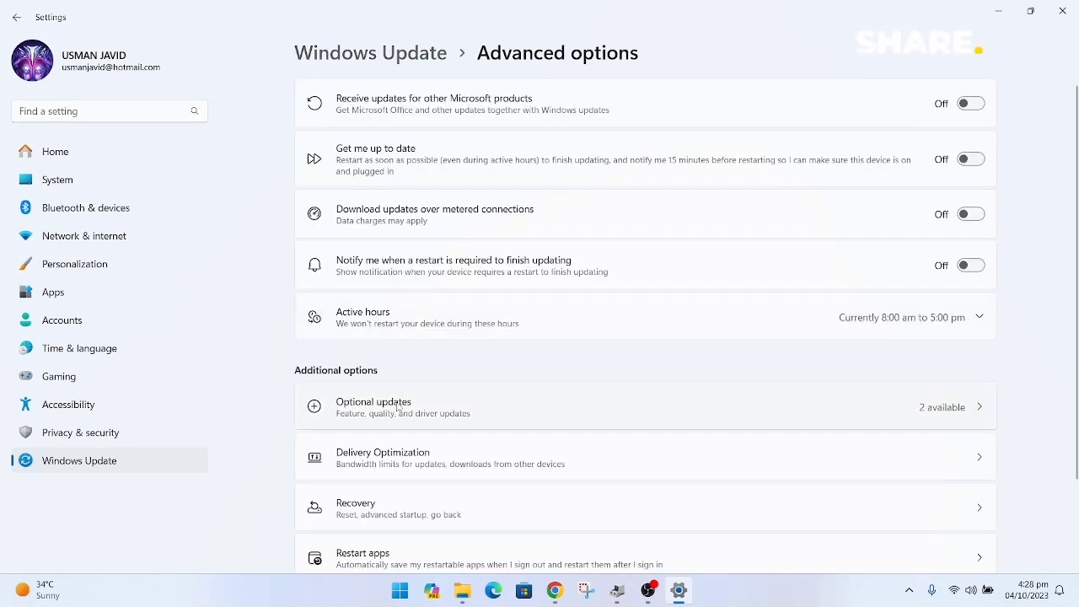
Step: Review the two available driver updates under Optional updates and return to Advanced options
click(399, 406)
click(493, 111)
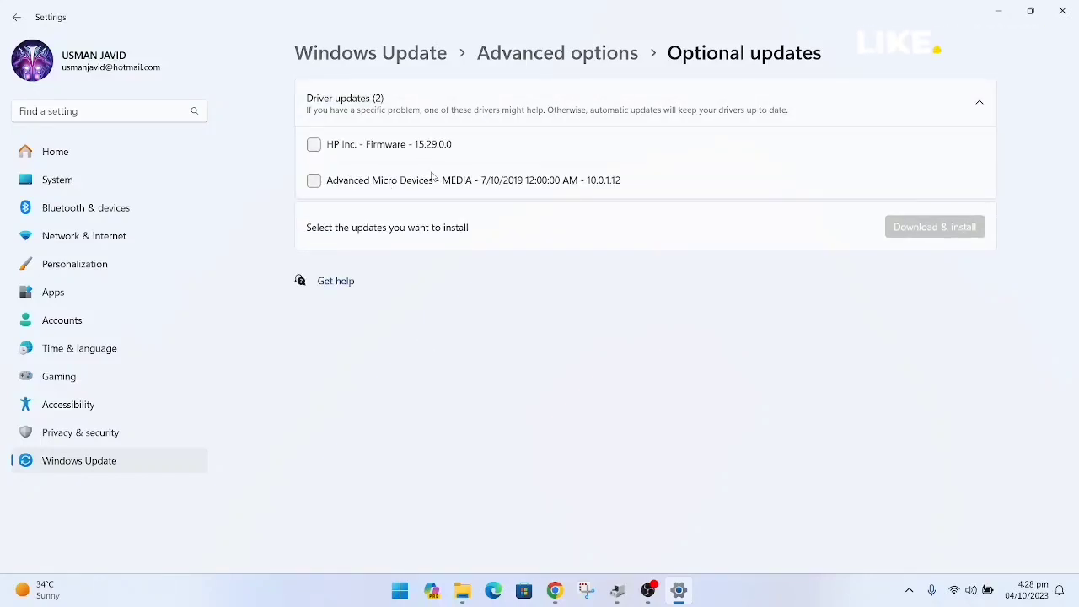
click(354, 113)
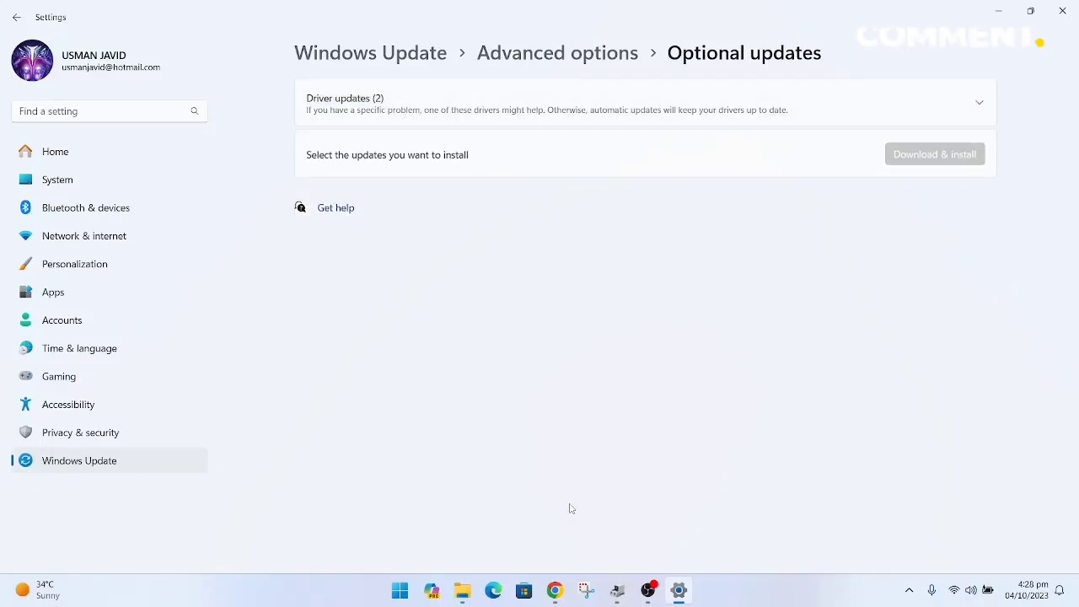
click(18, 18)
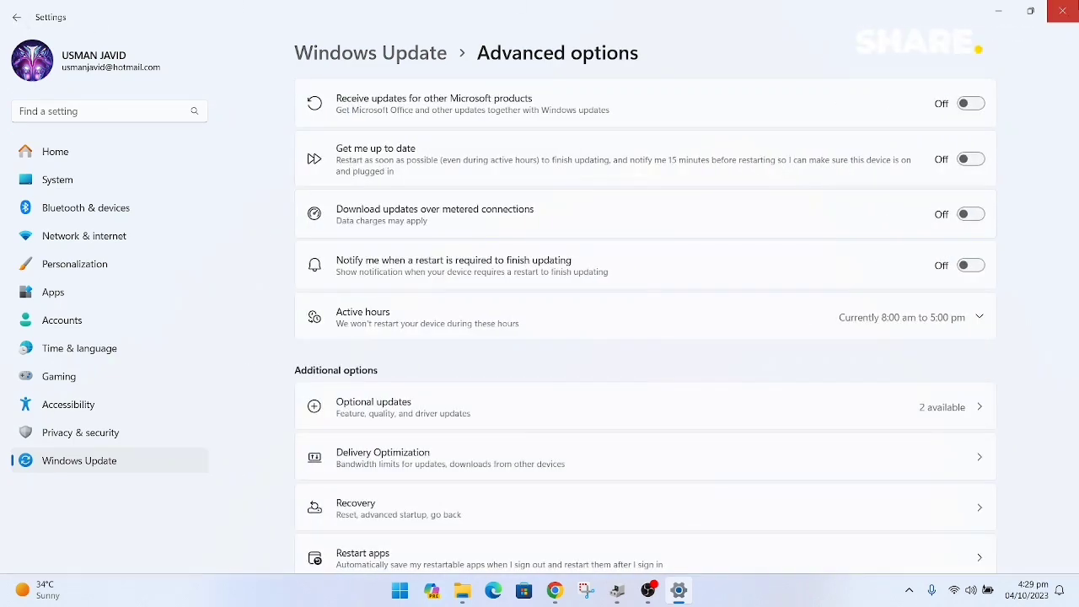